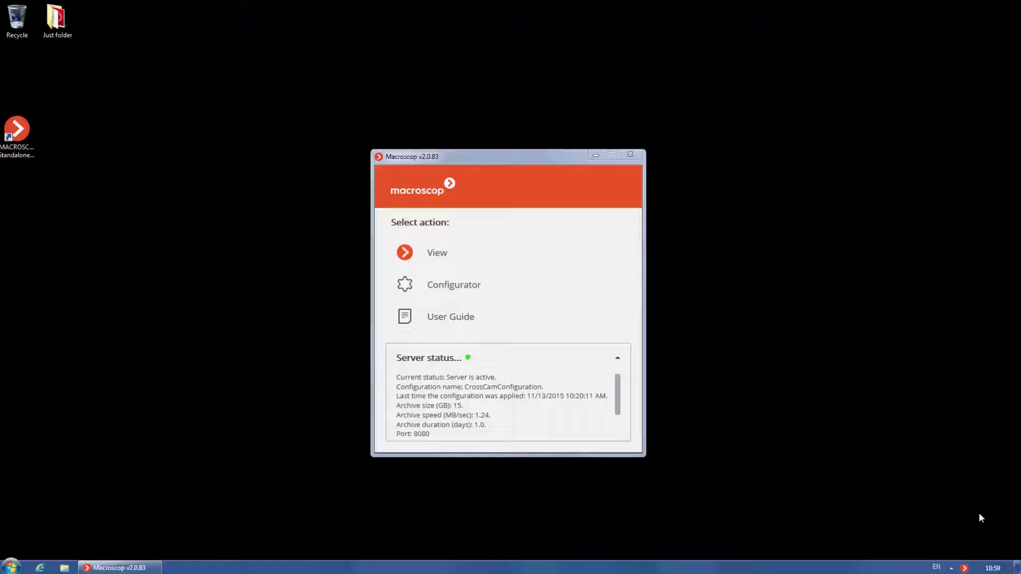
# Step: Start the live viewing client and log in to the server as root
pyautogui.click(439, 257)
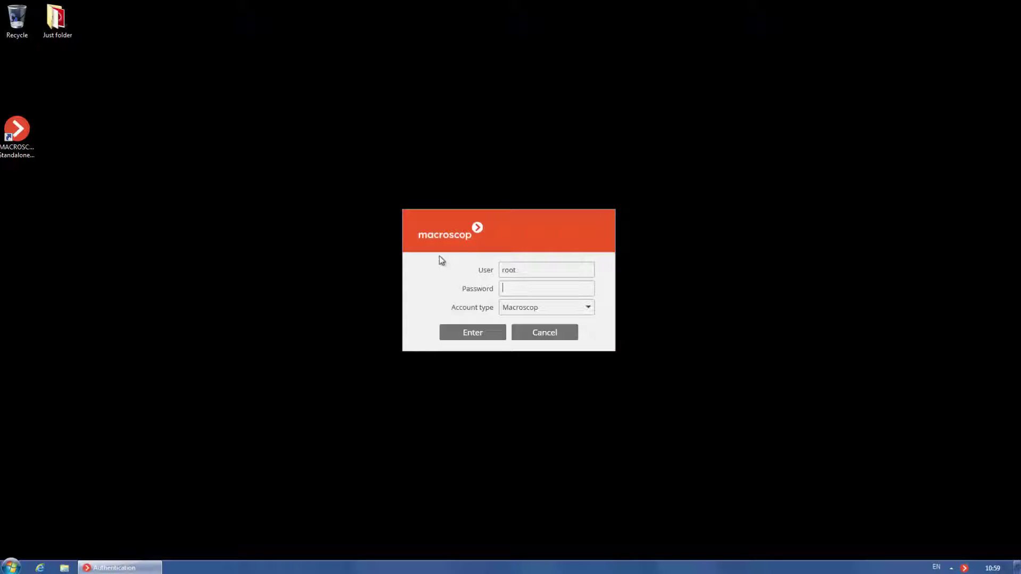
pyautogui.click(476, 332)
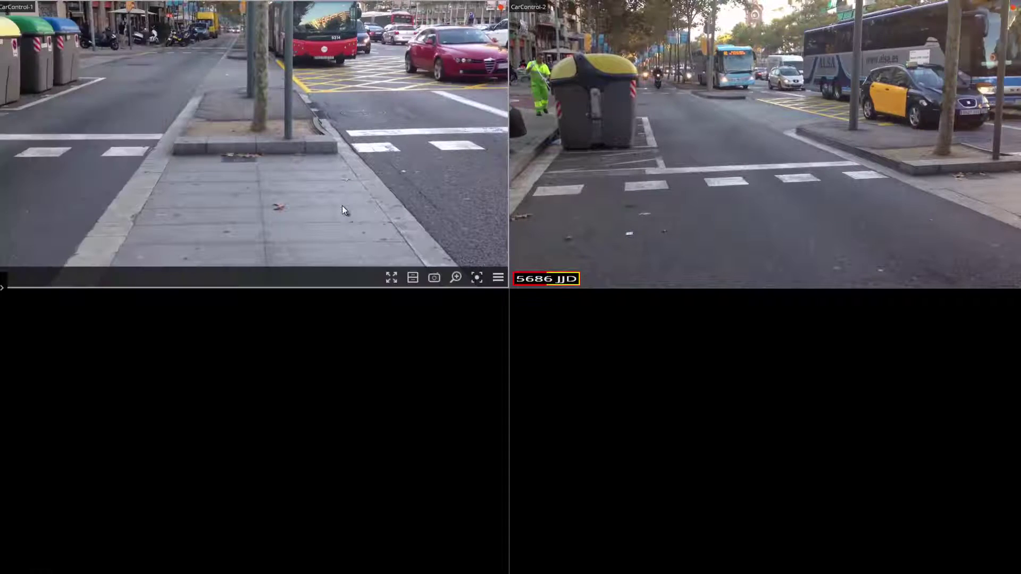
# Step: Set the CarControl-1 feed's licence plate recognition to Show all licence plates
pyautogui.click(498, 277)
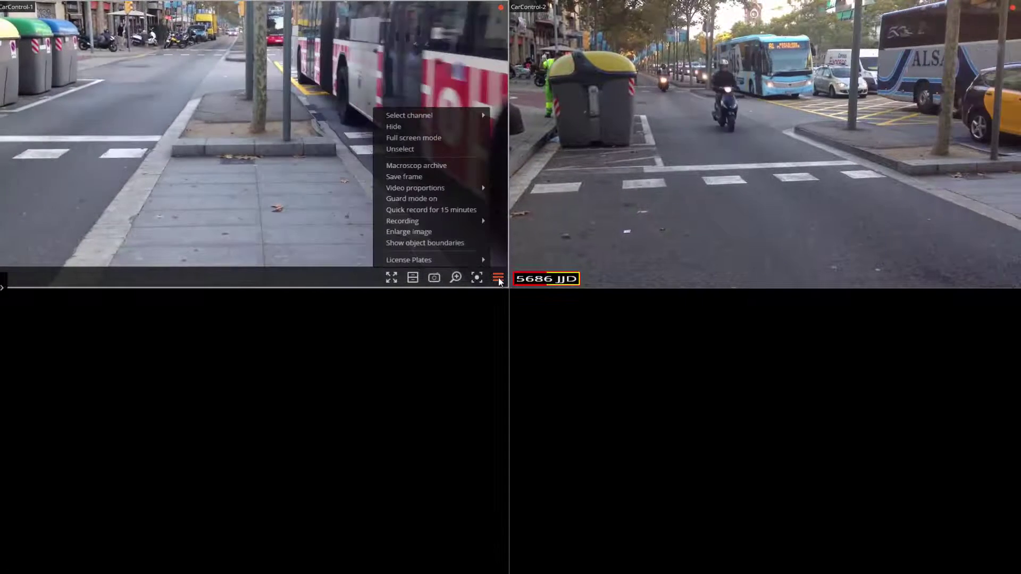
pyautogui.moveTo(455, 265)
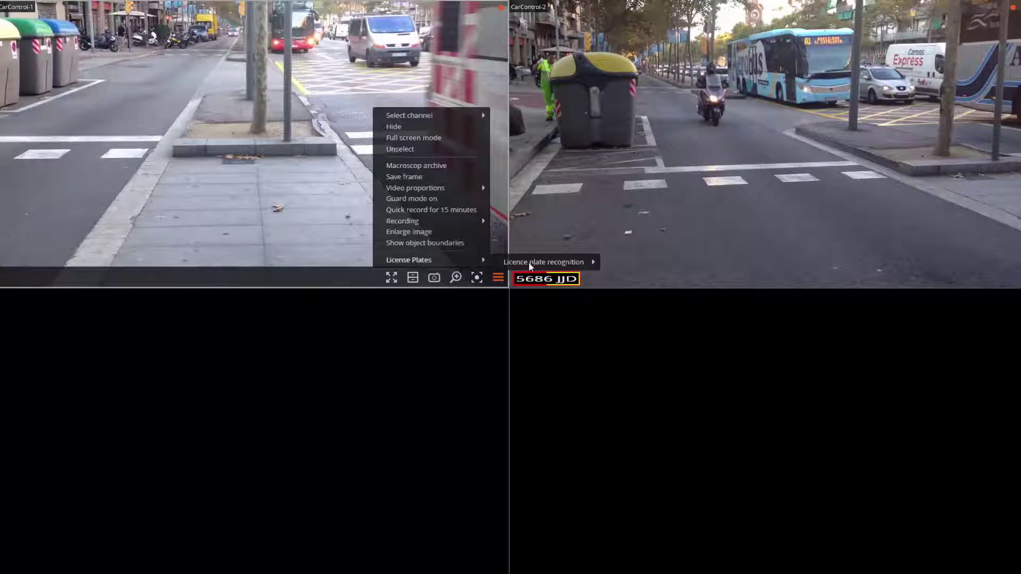
pyautogui.moveTo(534, 264)
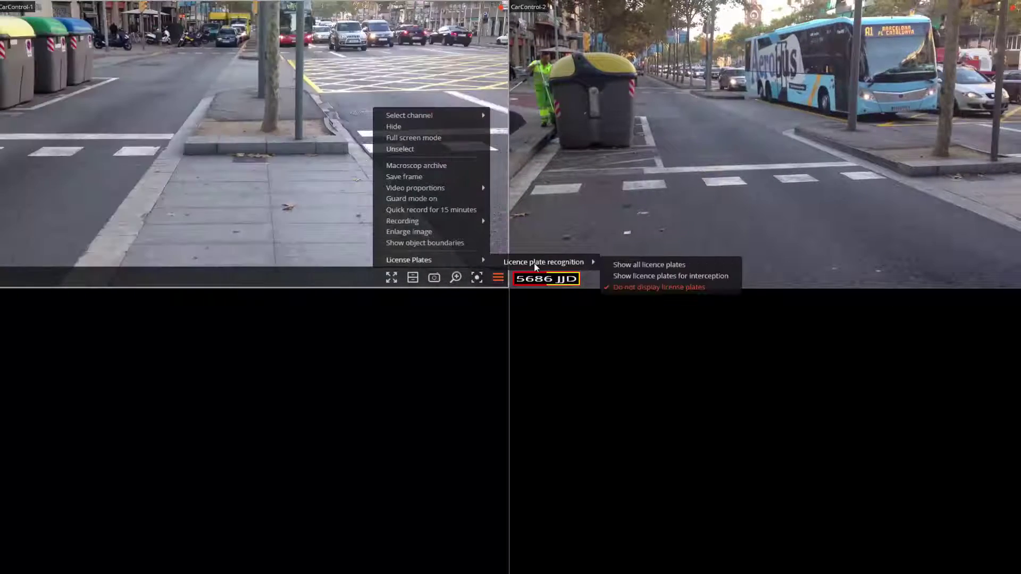
pyautogui.click(627, 269)
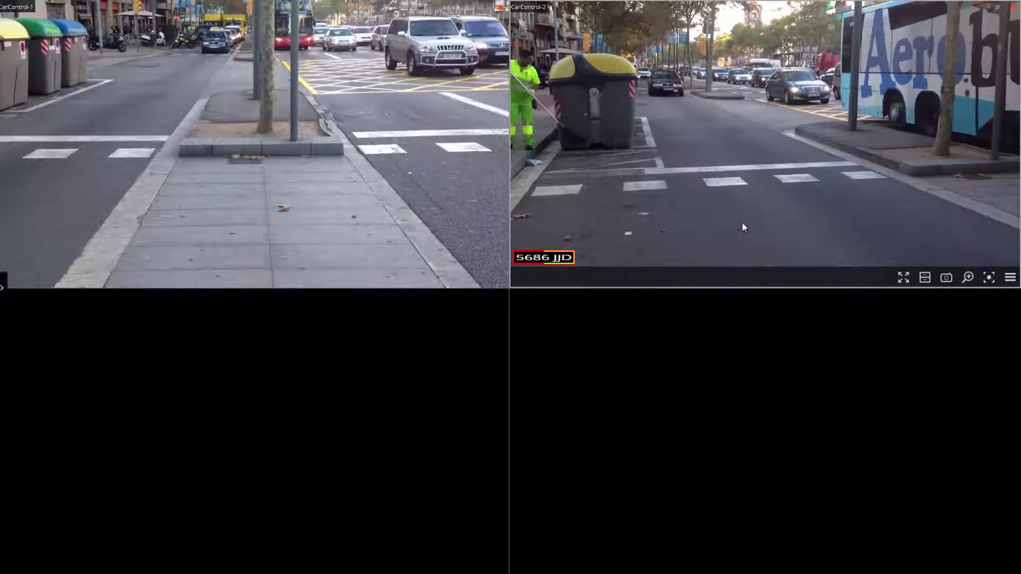
# Step: Enable Barrier gate control on CarControl-2 and open the barrier gate
pyautogui.rightClick(742, 222)
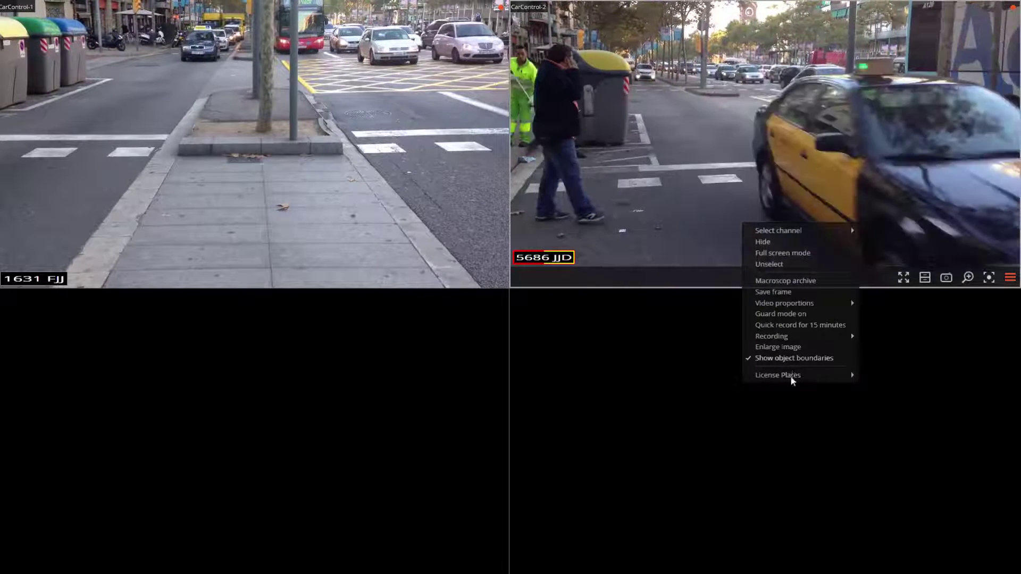
pyautogui.moveTo(842, 376)
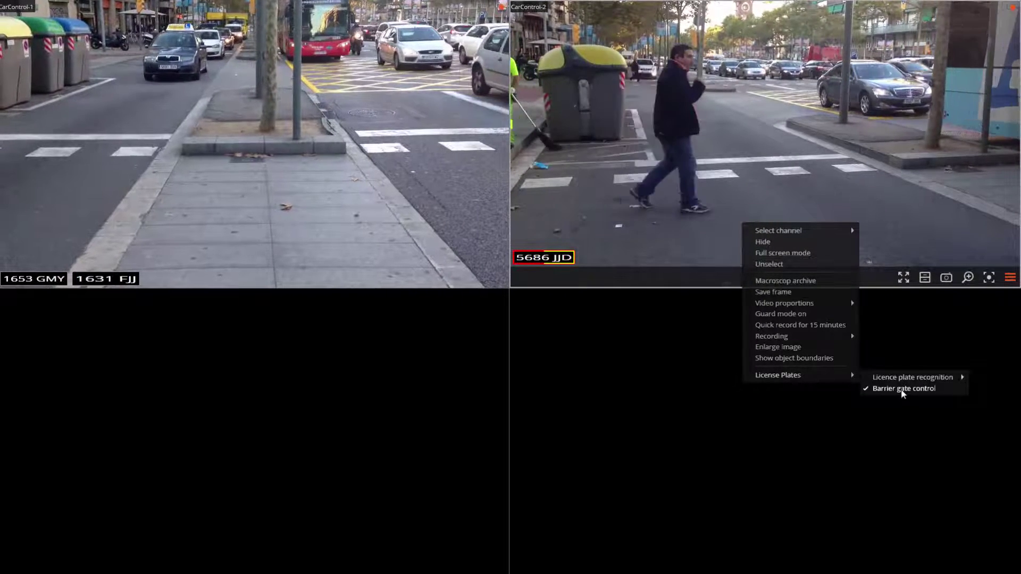
pyautogui.click(901, 389)
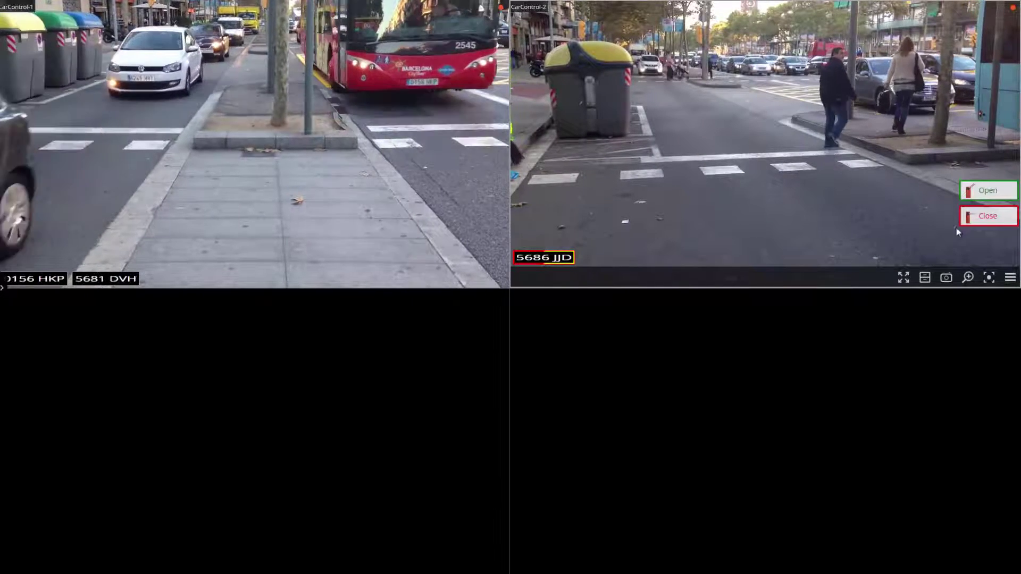
pyautogui.click(981, 192)
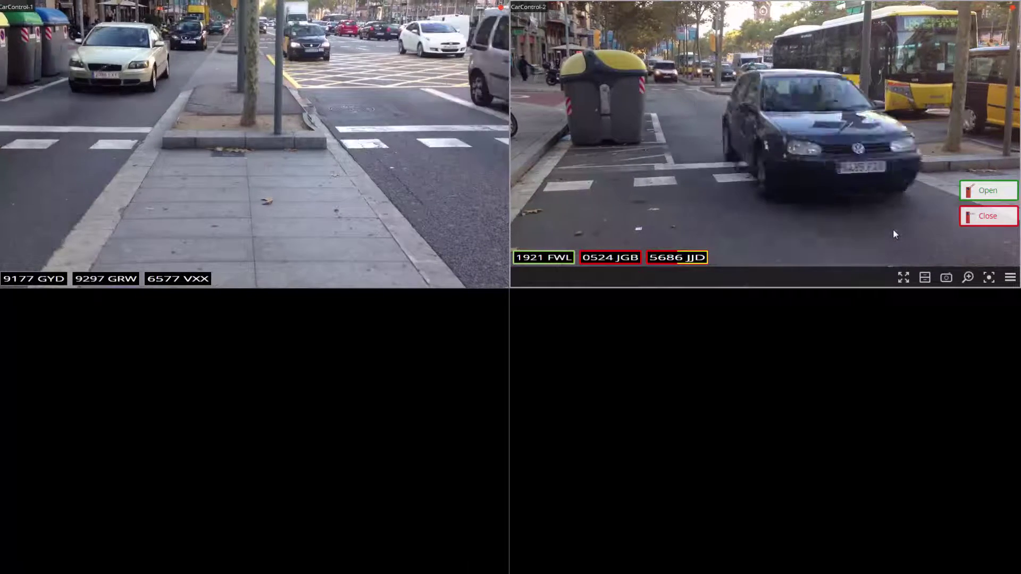
# Step: Open the Licence plate recognition module from the sidebar Modules menu and move its window up-left
pyautogui.moveTo(2, 288)
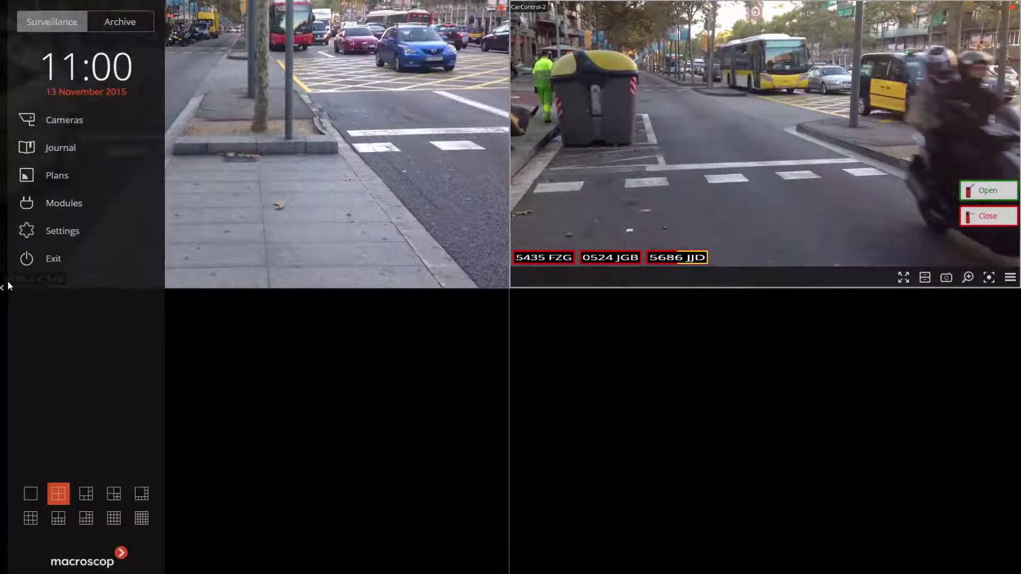
pyautogui.moveTo(67, 206)
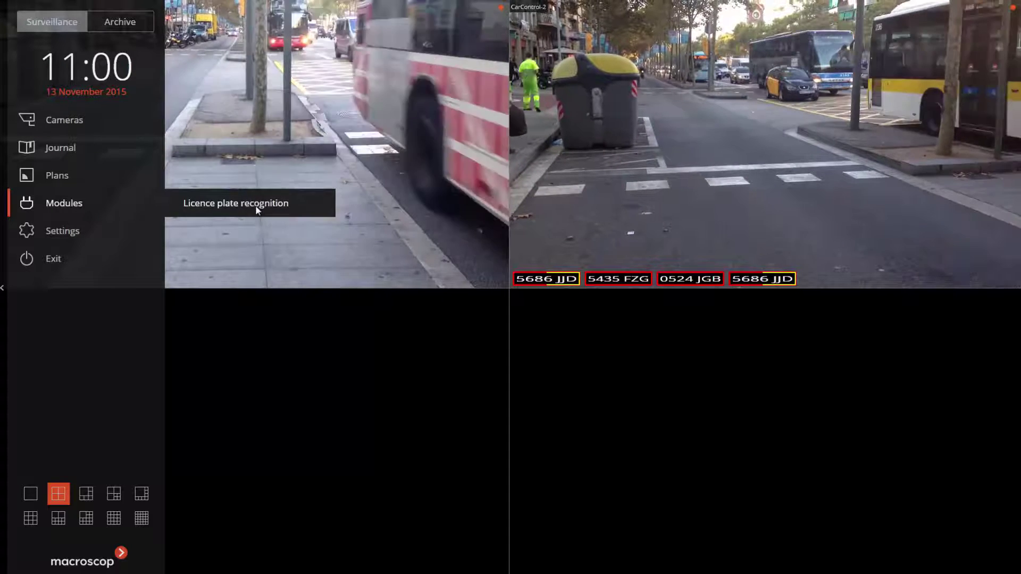
pyautogui.click(257, 209)
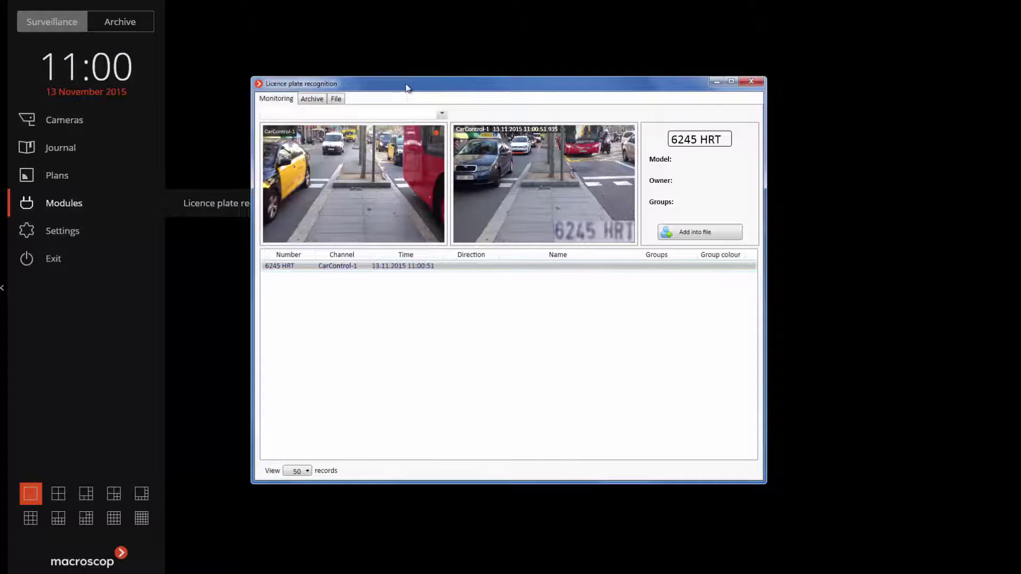
pyautogui.moveTo(405, 87); pyautogui.dragTo(330, 58)
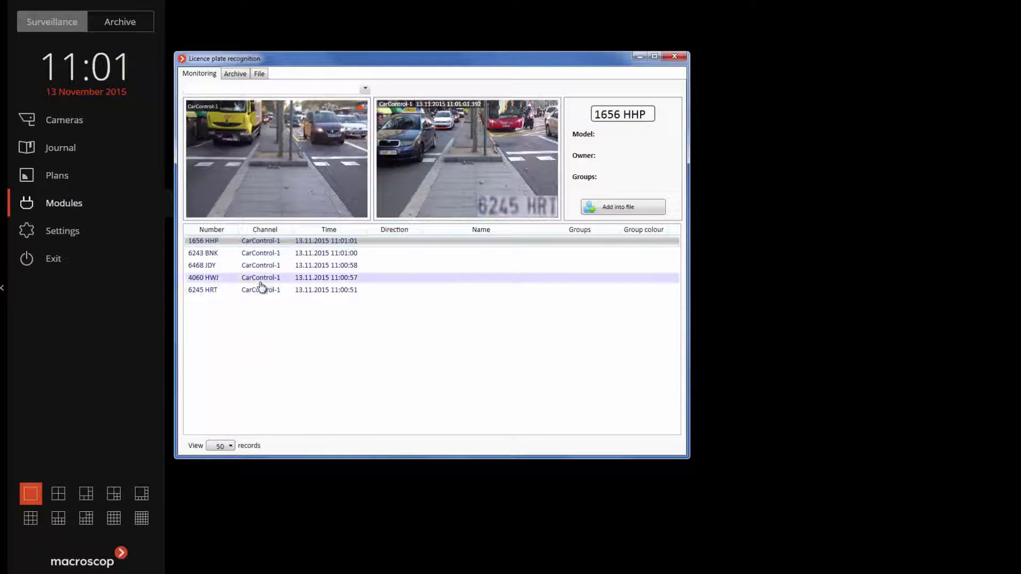
pyautogui.click(247, 266)
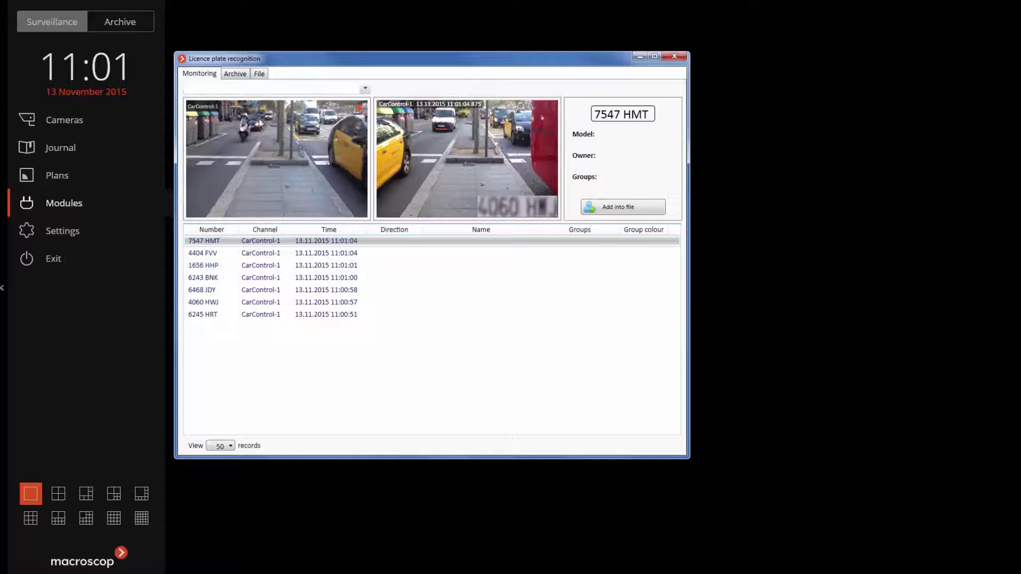
pyautogui.click(237, 78)
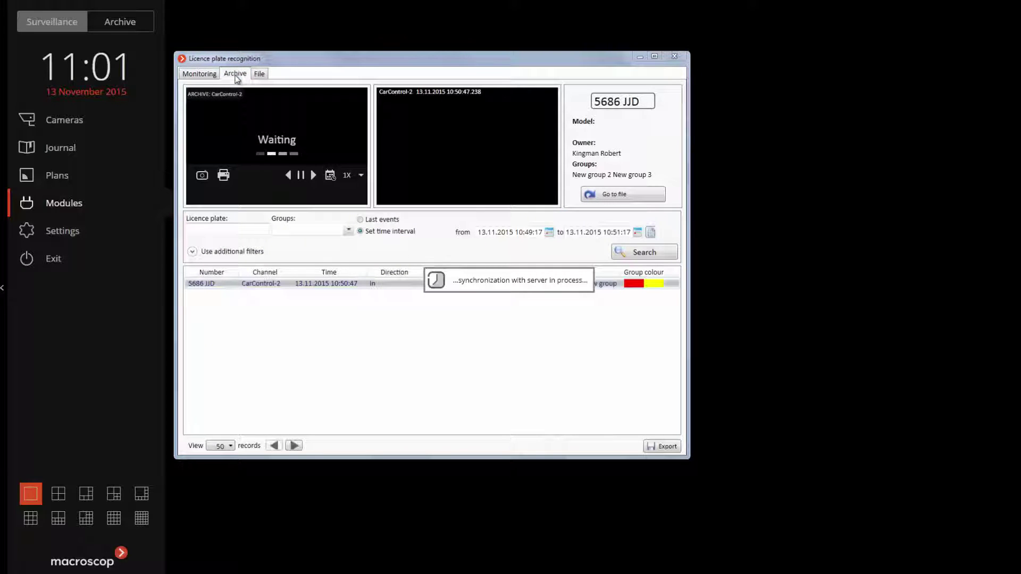
# Step: Search the archive with the Channels filter limited to CarControl-2
pyautogui.click(193, 252)
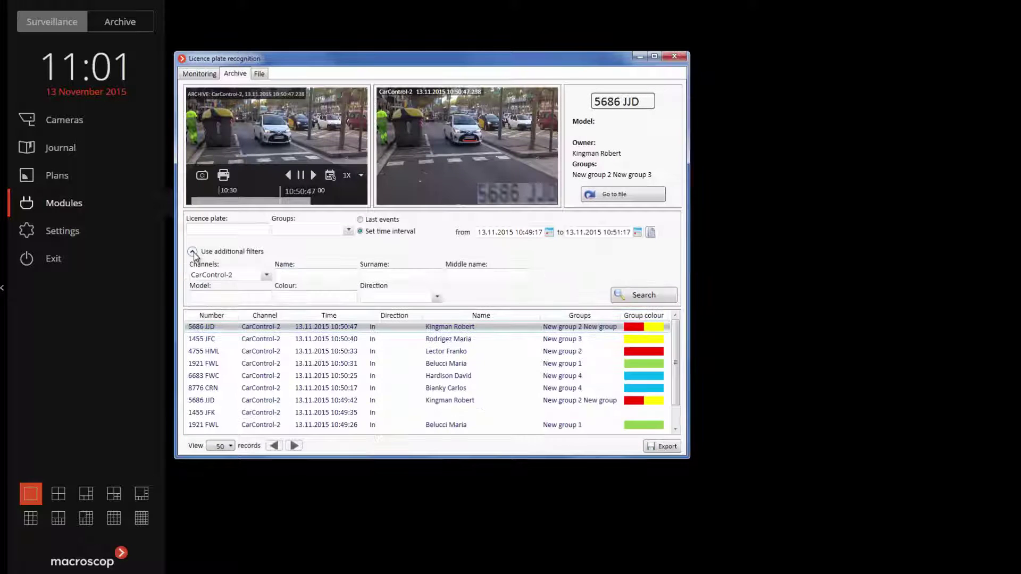
pyautogui.click(266, 276)
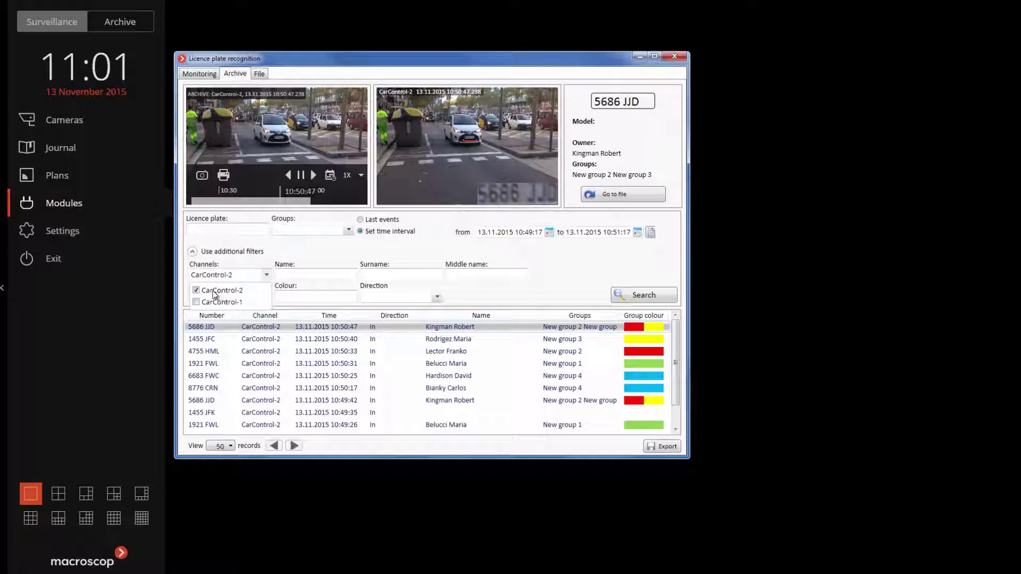
pyautogui.click(641, 297)
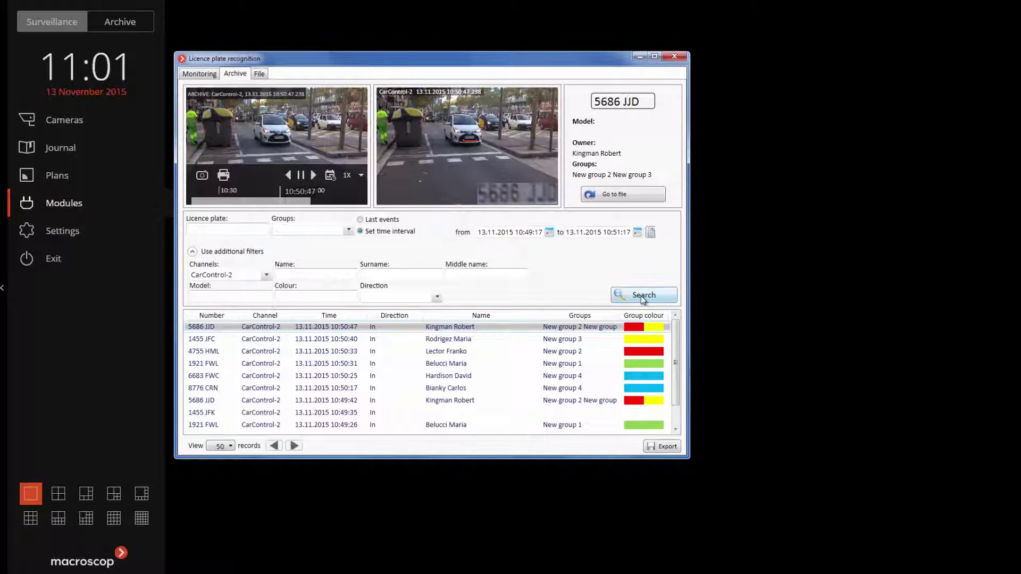
pyautogui.click(640, 296)
# Step: Load the 1921 FWL card in the File tab, check its groups, and open Group management
pyautogui.click(259, 73)
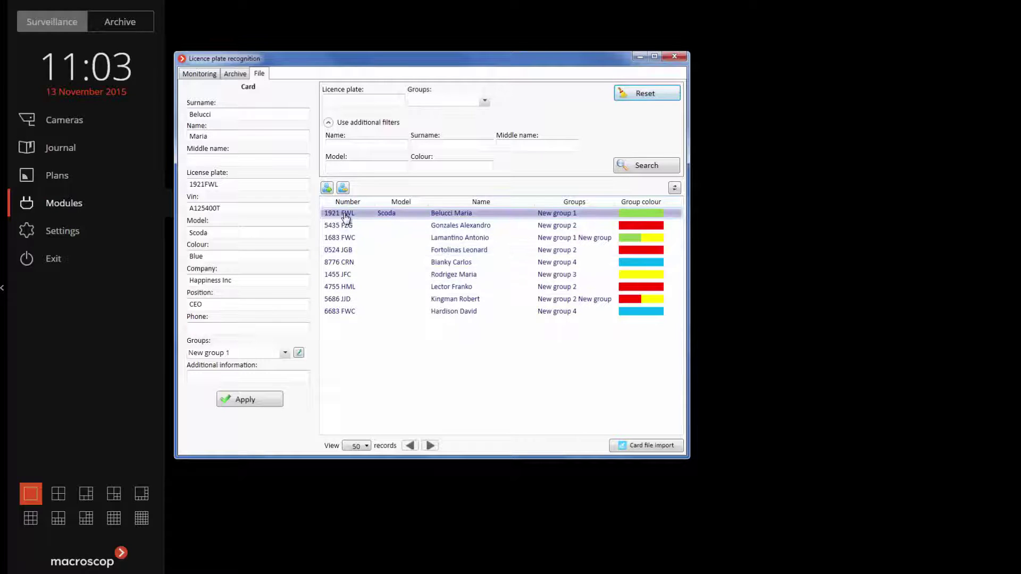
pyautogui.click(238, 184)
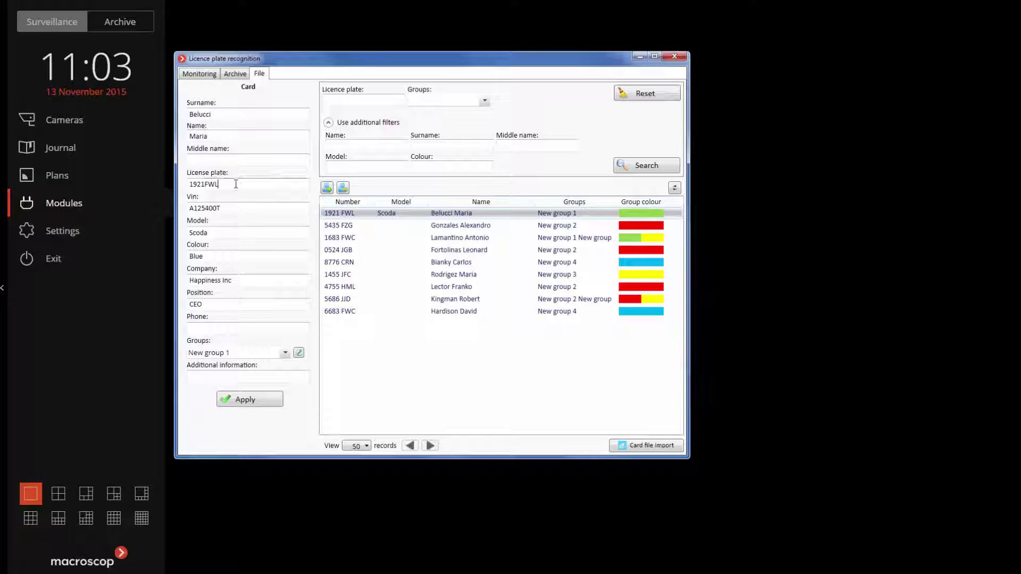
pyautogui.click(286, 354)
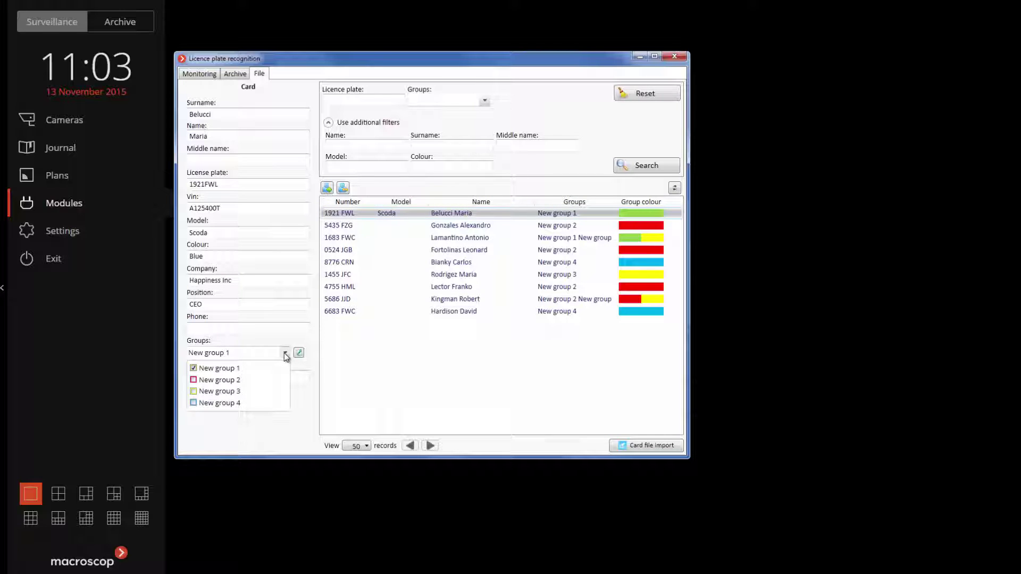
pyautogui.click(301, 357)
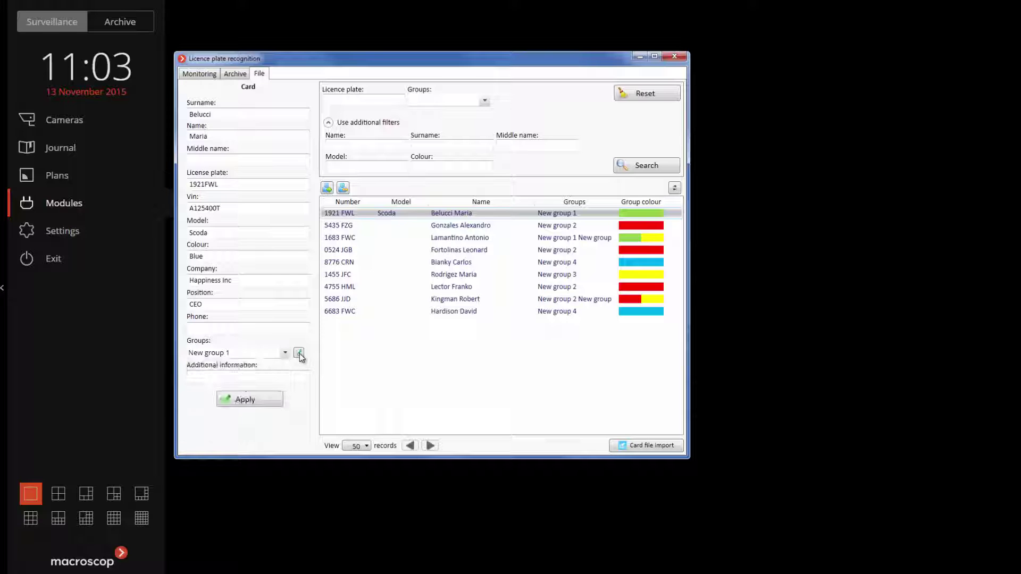
pyautogui.click(299, 353)
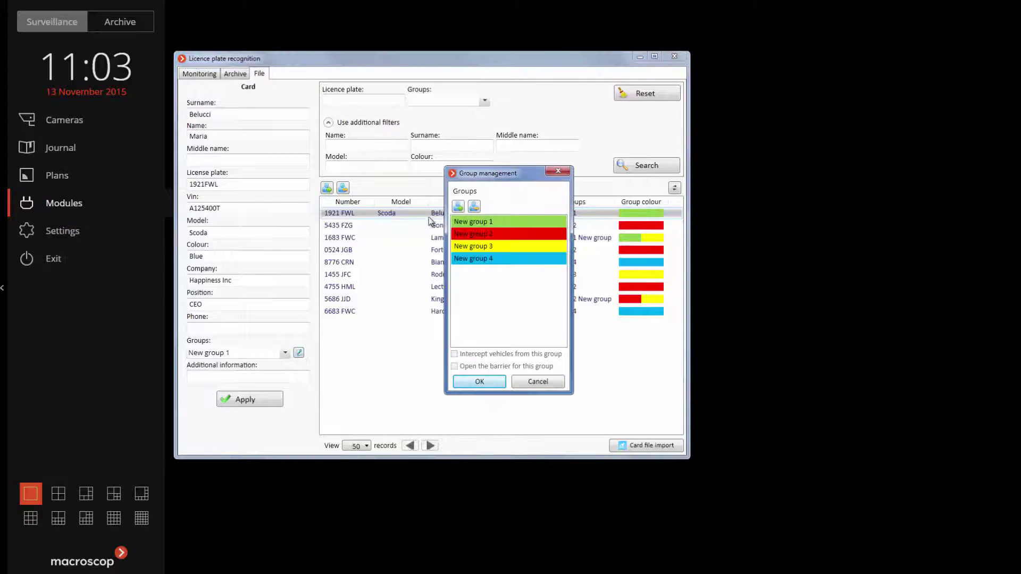
# Step: Add New group 5, coloured orange with Intercept vehicles enabled, and save the groups
pyautogui.click(458, 207)
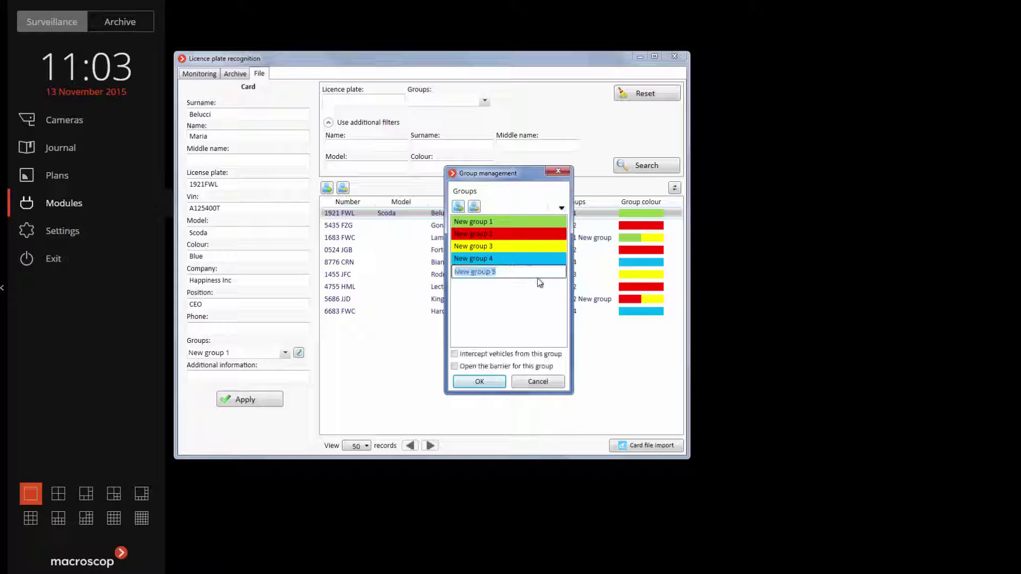
pyautogui.click(517, 304)
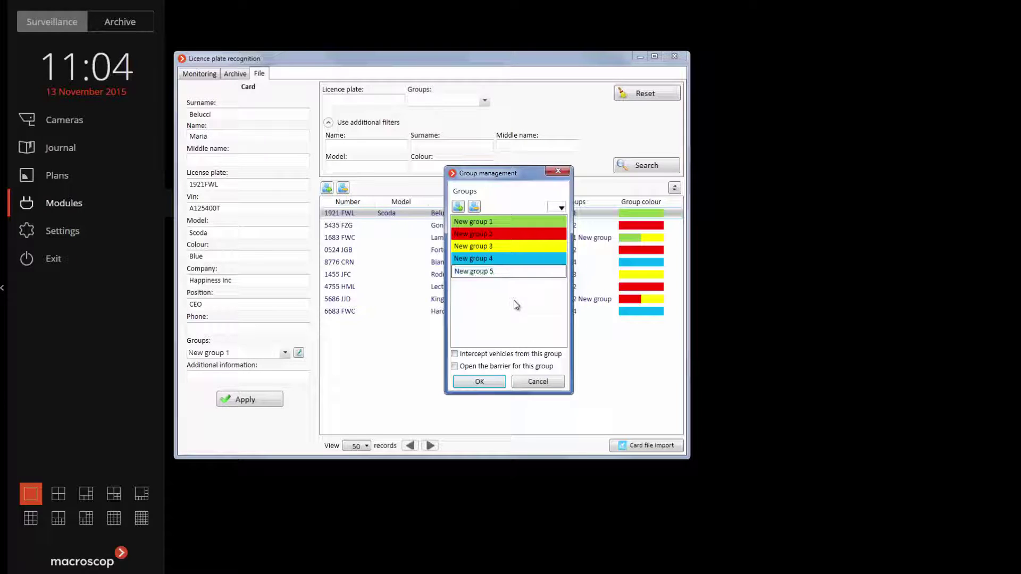
pyautogui.click(562, 210)
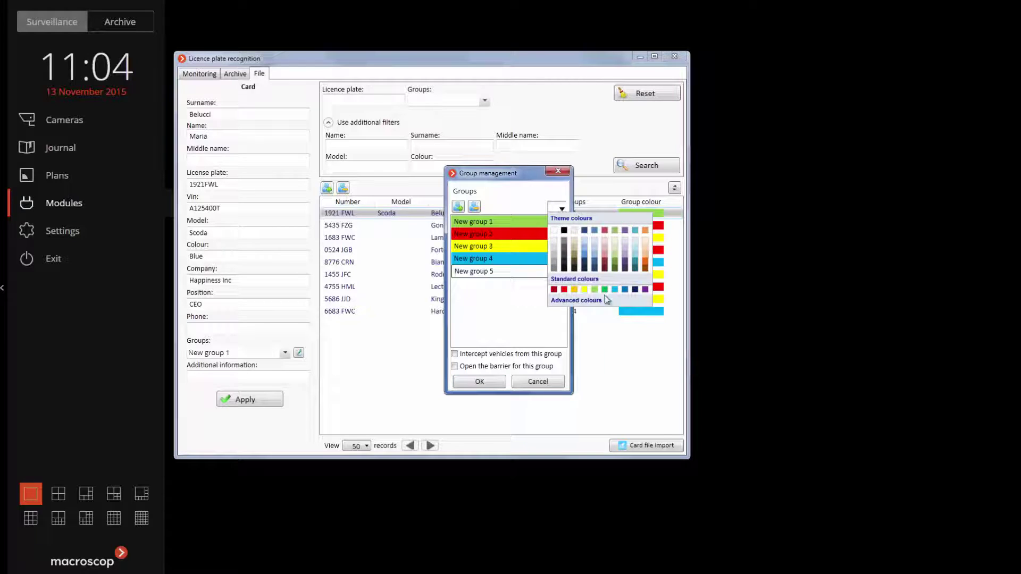
pyautogui.click(645, 262)
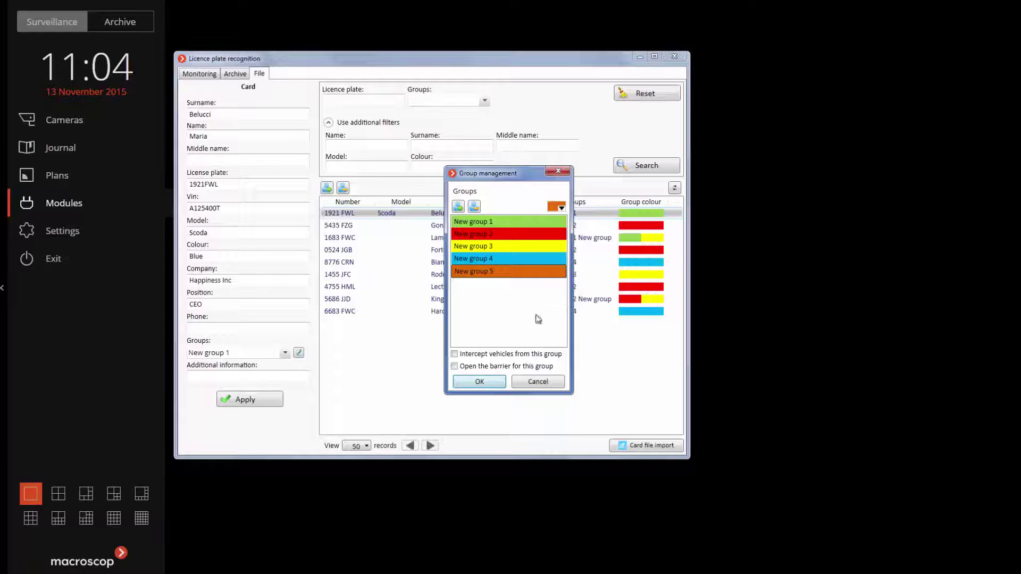
pyautogui.click(455, 354)
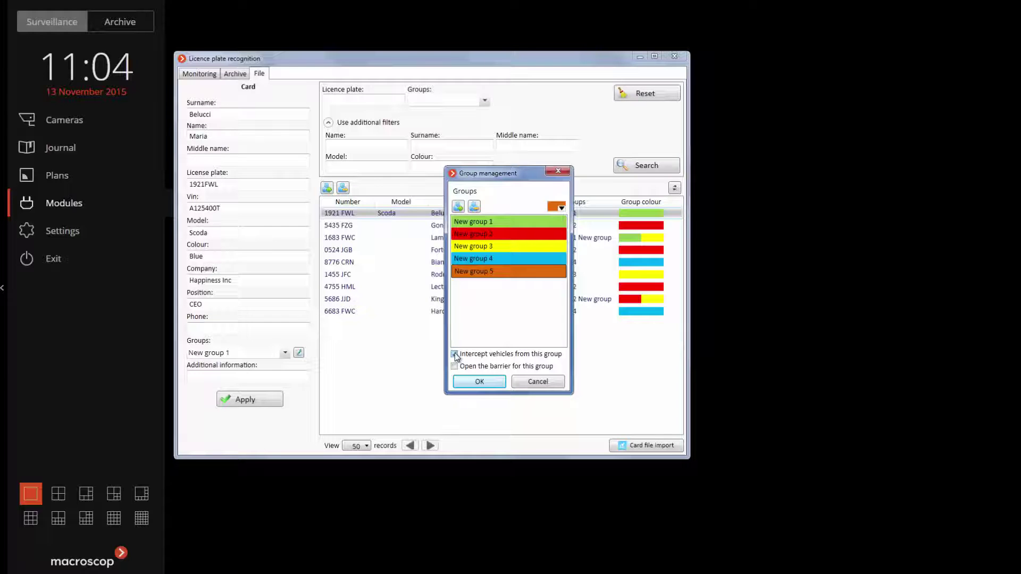
pyautogui.click(481, 382)
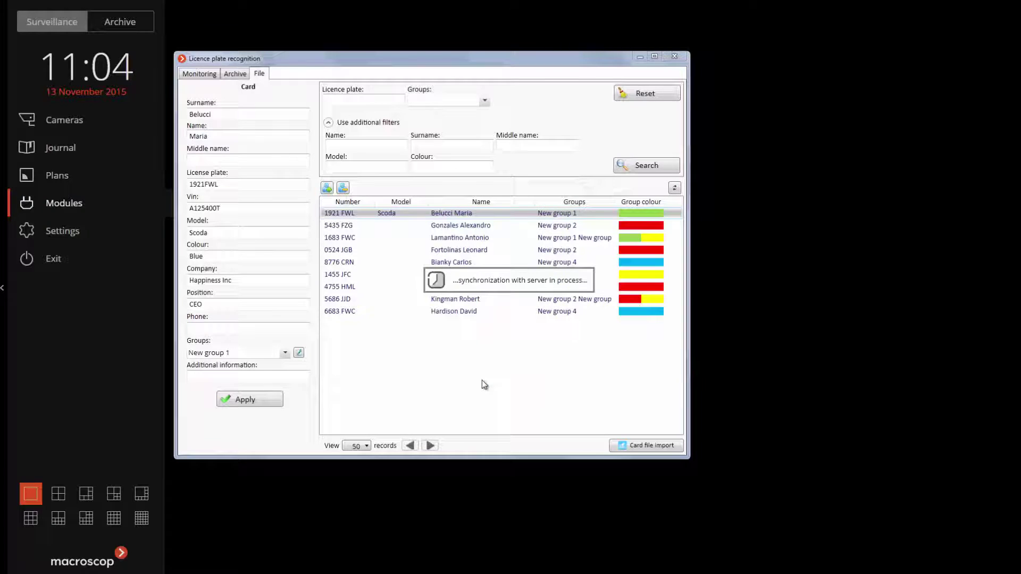
# Step: Tick New group 5 in the 1921 FWL card's Groups list and apply the change
pyautogui.click(285, 353)
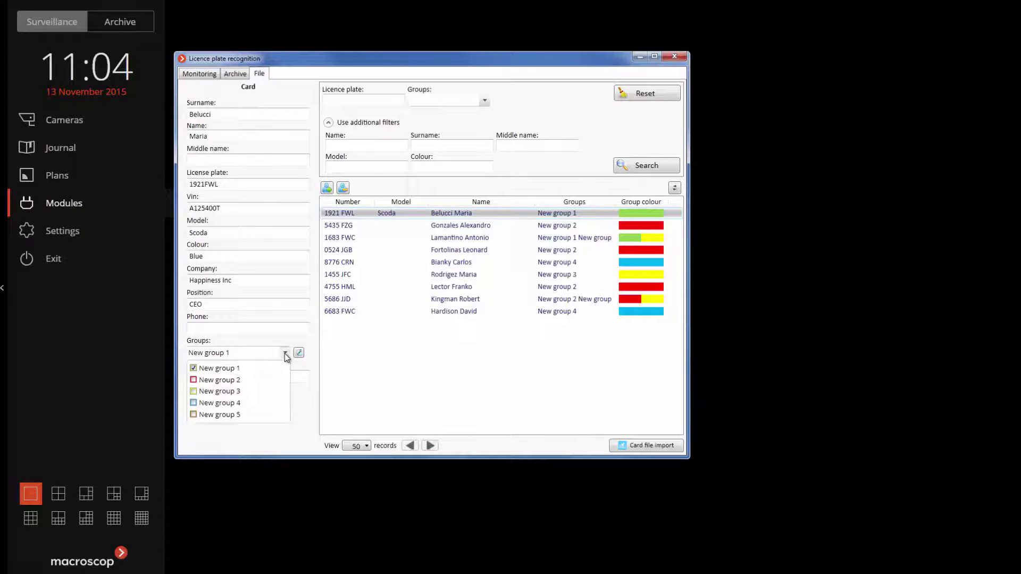
pyautogui.click(193, 415)
pyautogui.click(297, 395)
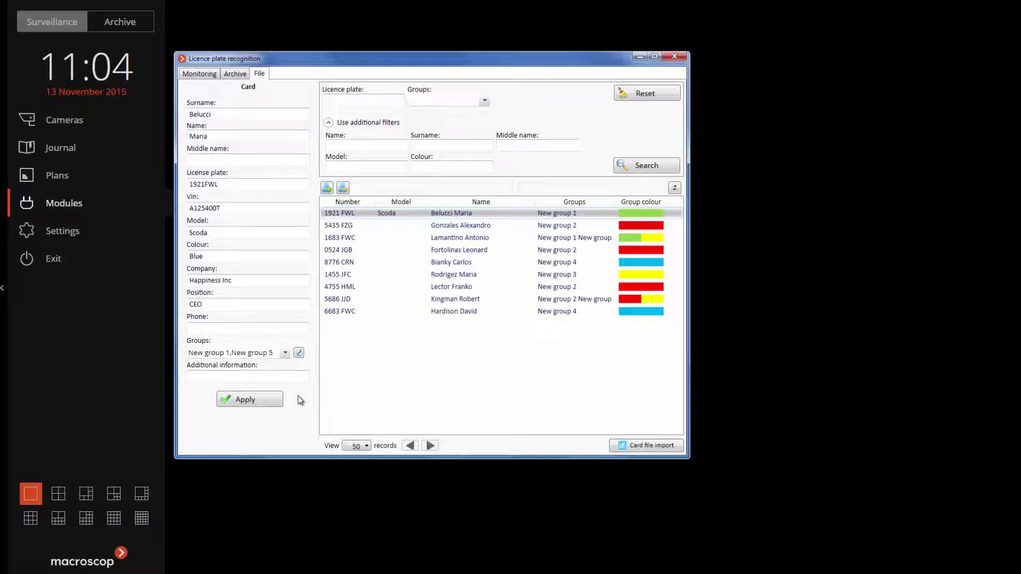
pyautogui.click(248, 401)
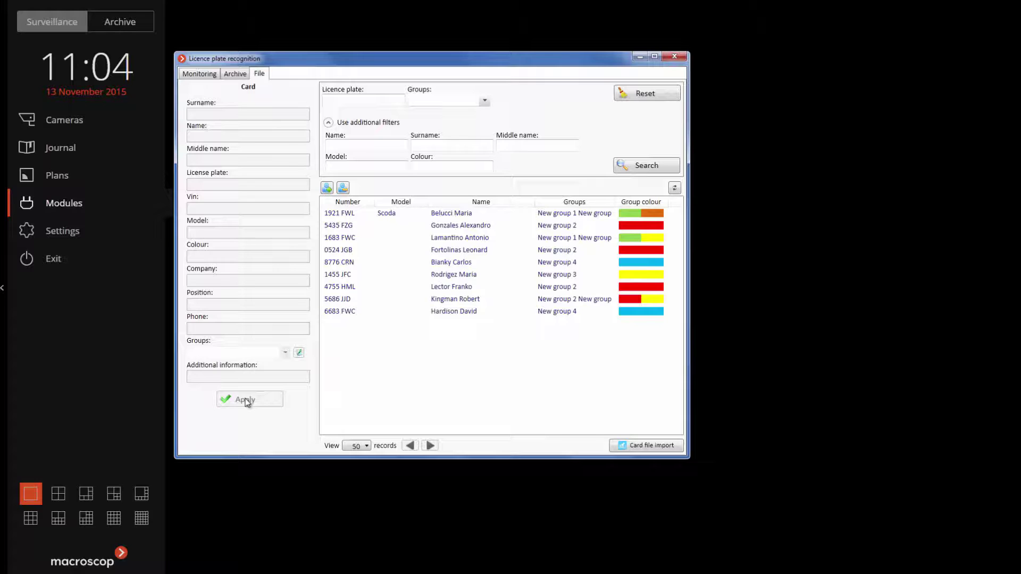
# Step: Return to the Archive to see 1921 FWL events with the orange group colour
pyautogui.click(237, 78)
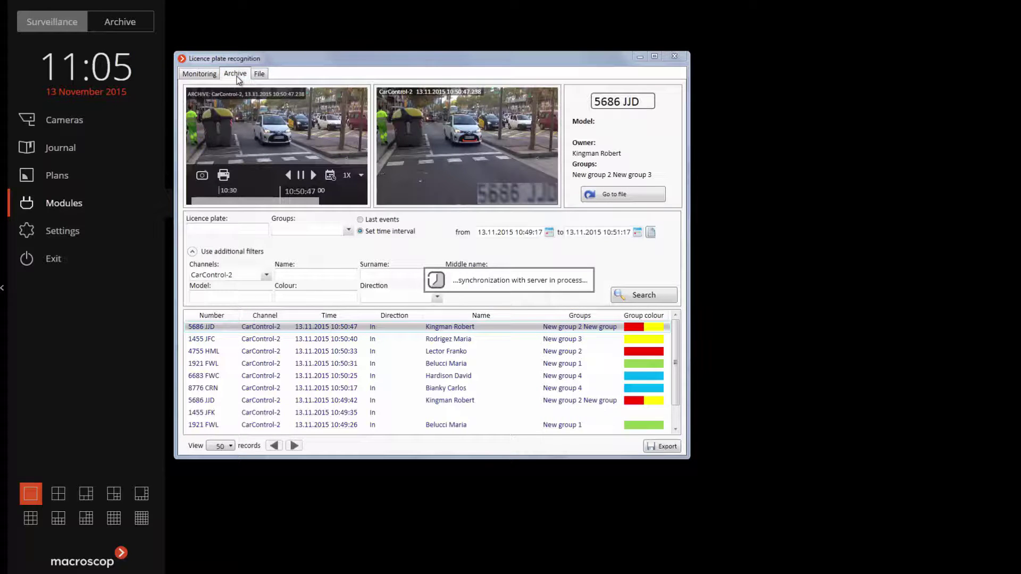